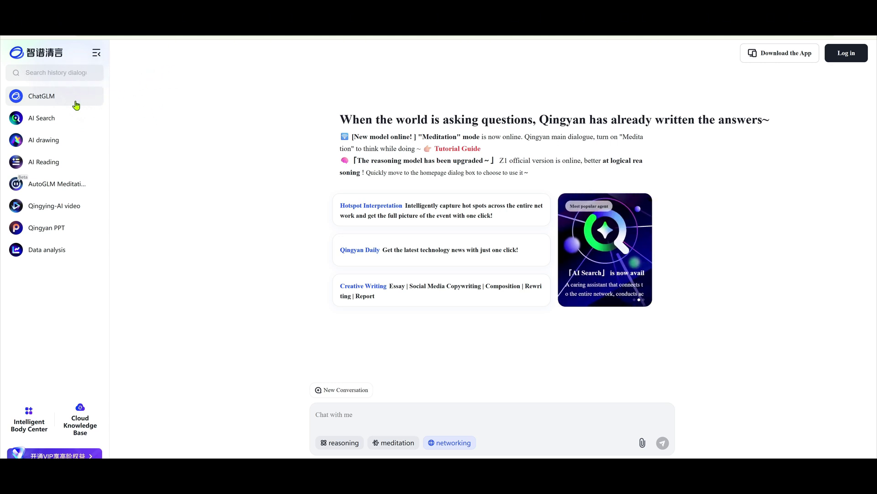
Step: Browse AI Search, AI drawing and AutoGLM Meditation, decline AutoGLM's agreement, and reach Qingying-AI video
click(68, 127)
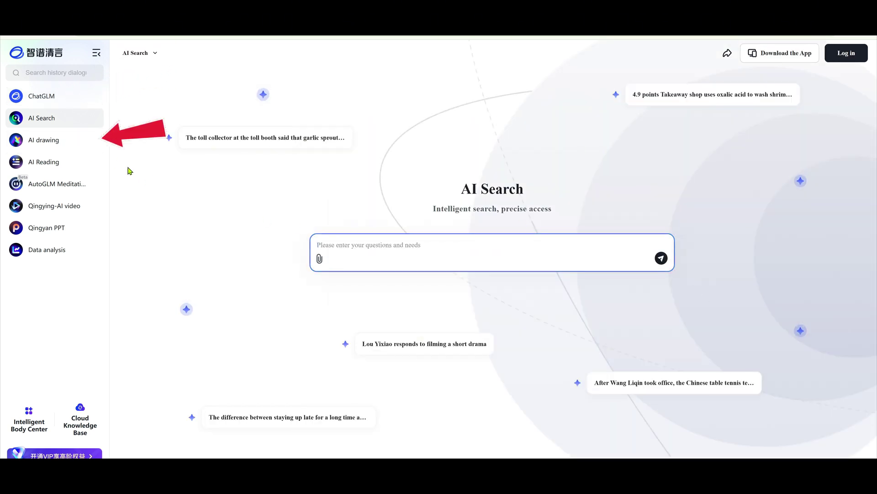
click(64, 145)
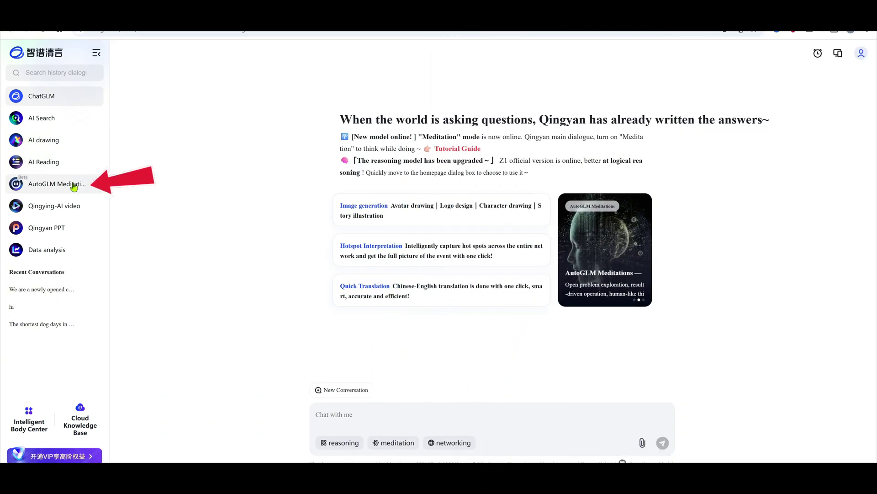
click(73, 184)
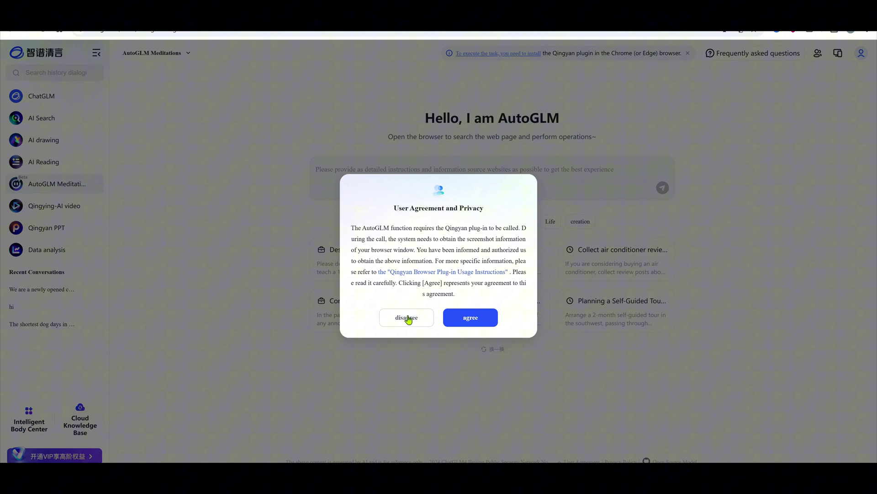
click(407, 317)
click(69, 211)
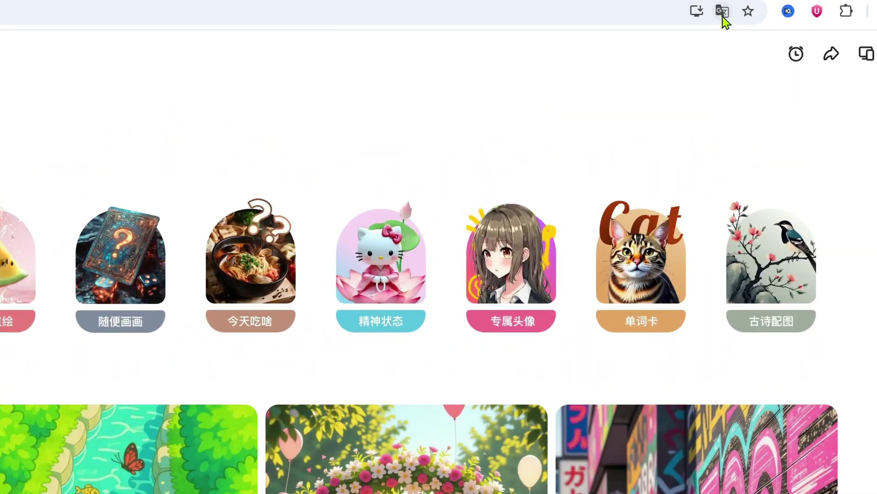
Step: Switch Chrome's translation so the AI drawing page shows in original Simplified Chinese
click(759, 28)
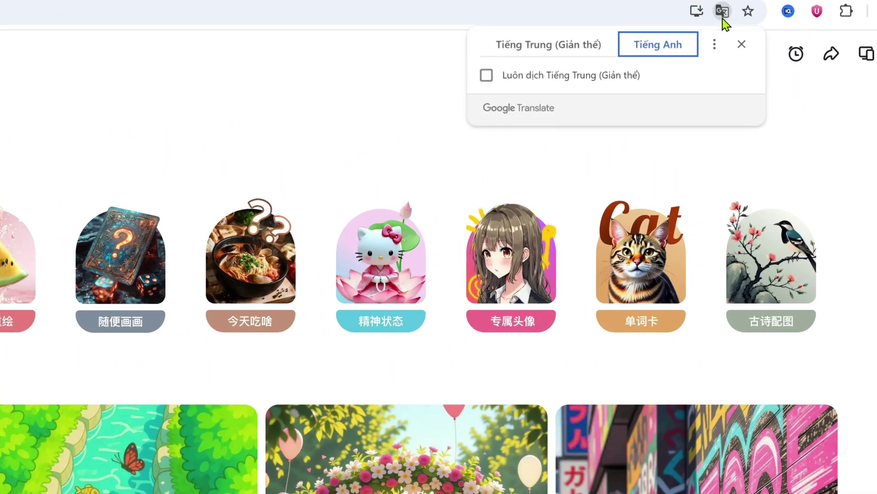
click(588, 53)
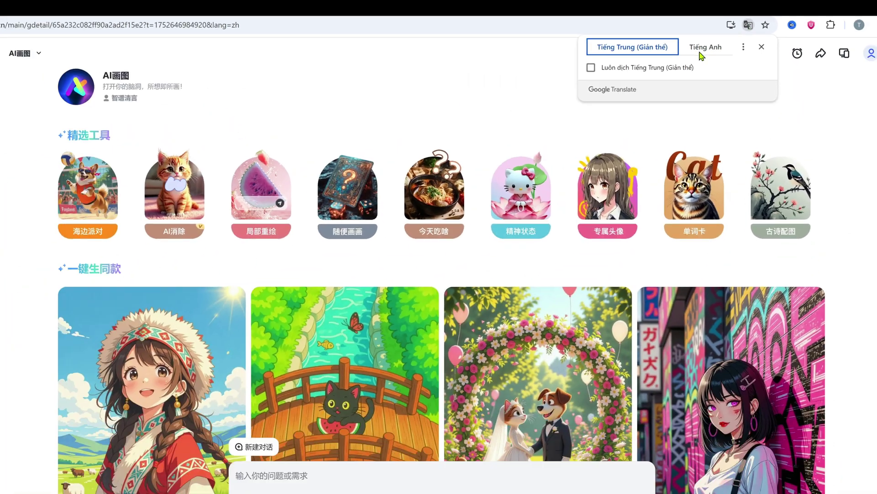
click(652, 57)
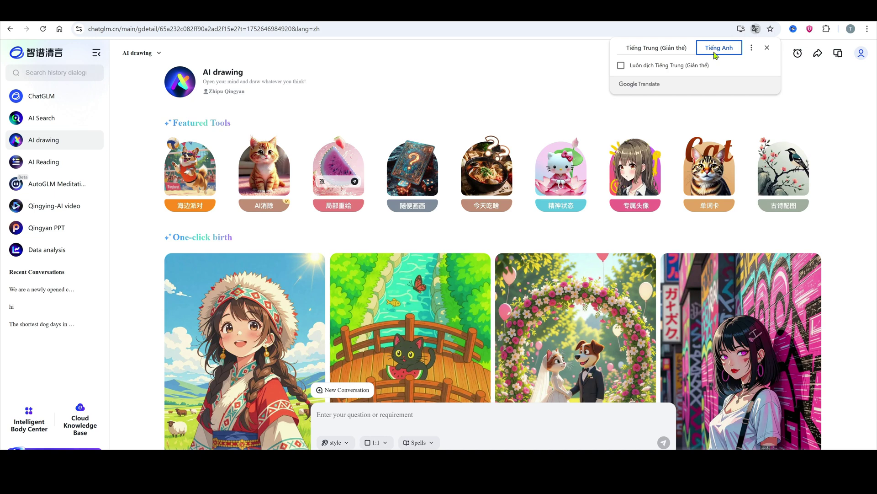
click(668, 50)
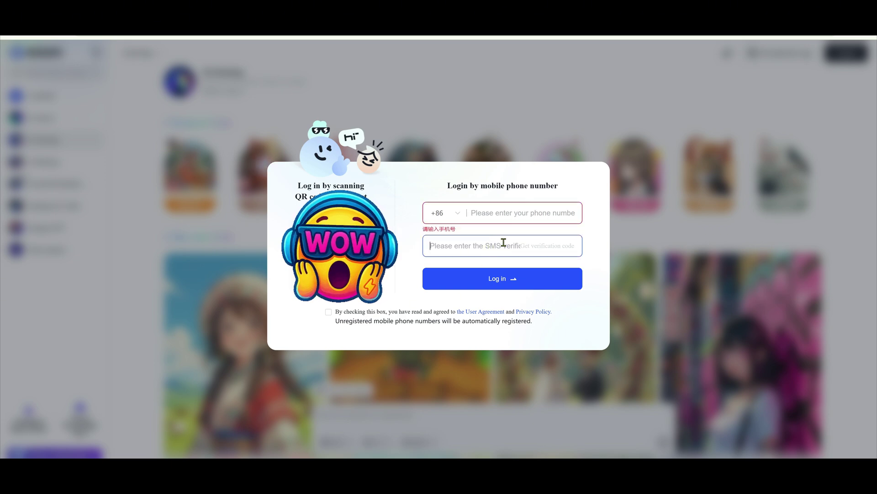
Step: Begin phone-number sign-in by selecting the phone number field in the login dialog
click(544, 210)
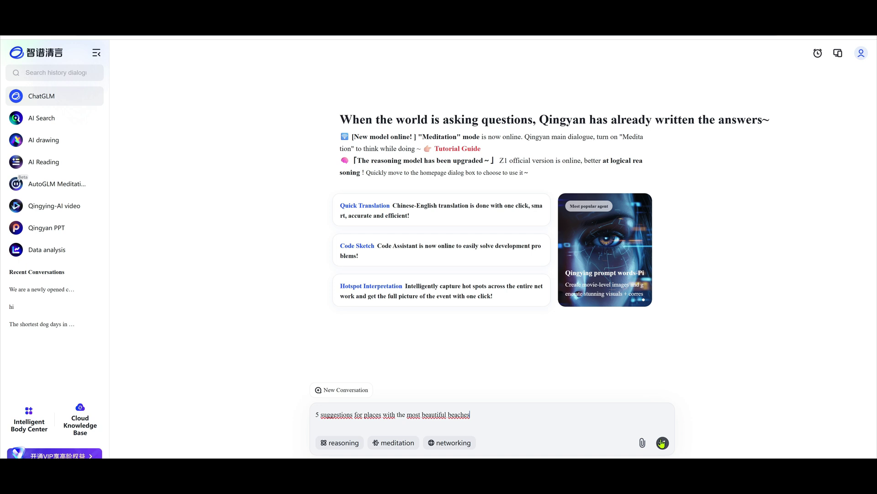
Step: Send the prompt asking for 5 suggestions for places with the most beautiful beaches
click(662, 442)
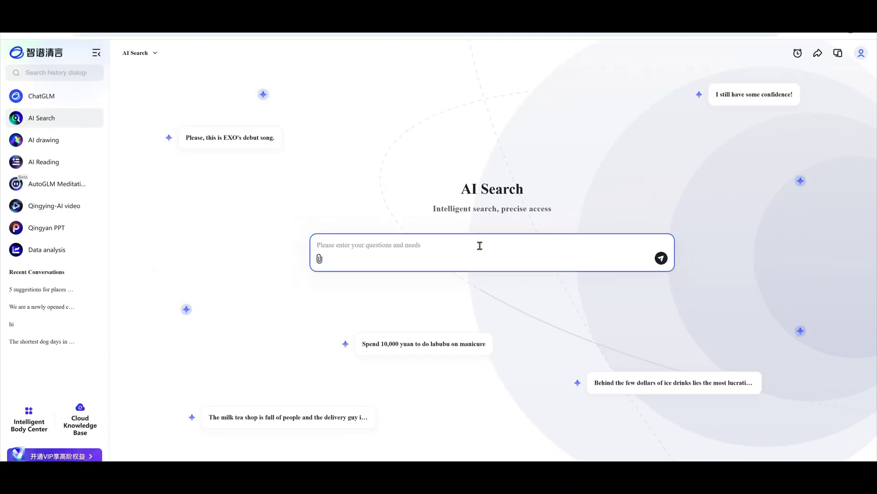
Step: Paste and submit the AI Search query for the 6 hottest cartoons in the world
text(6 hottest cartoons in the world)
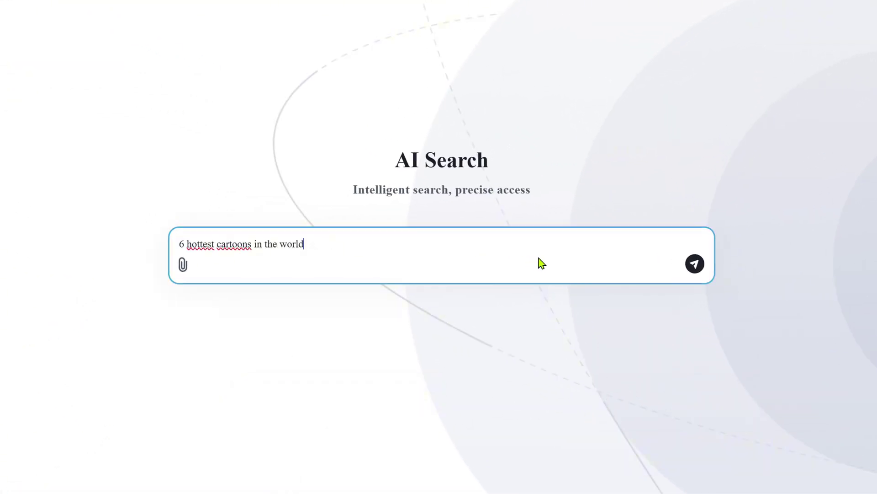
click(695, 264)
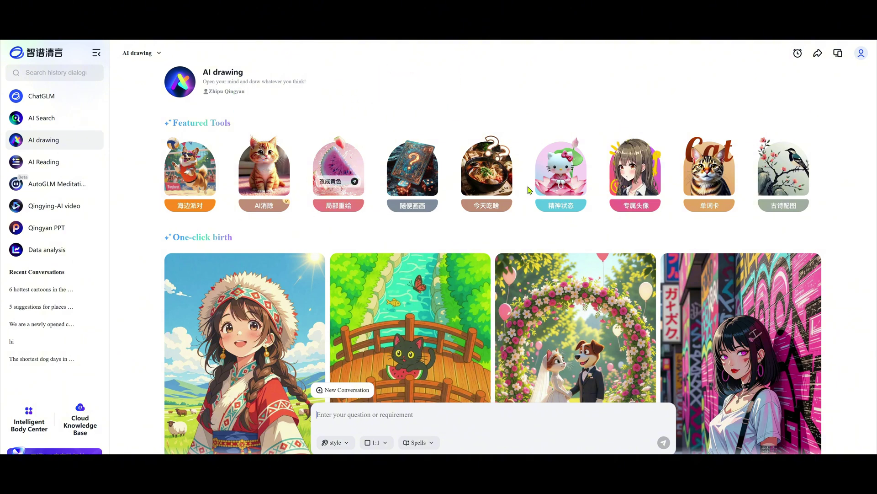
Step: Generate Superman-over-futuristic-night-city drawings at 16:9 ratio in Photography style
scroll(527, 235, down, 8)
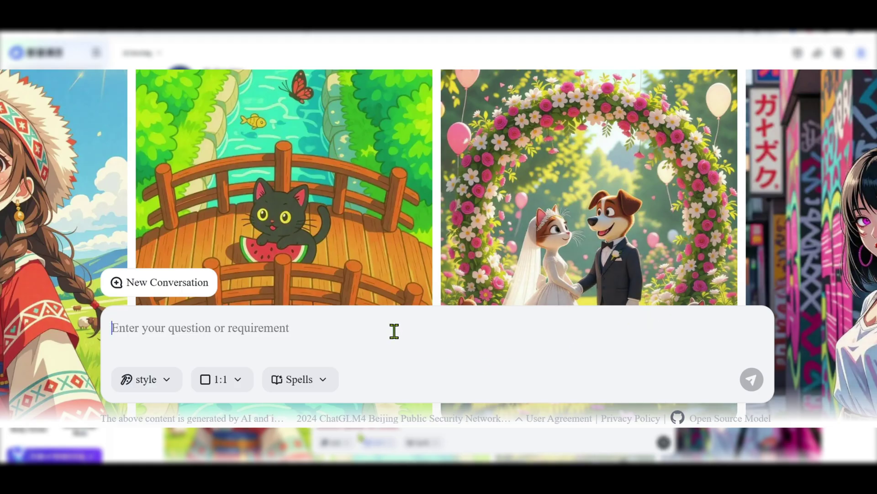
text("Superman flying high above a futuristic city at night, red cape flowing in the wind, glowing skyscrapers below, cinematic style, dramatic lighting, 4K realistic.")
click(215, 386)
click(192, 288)
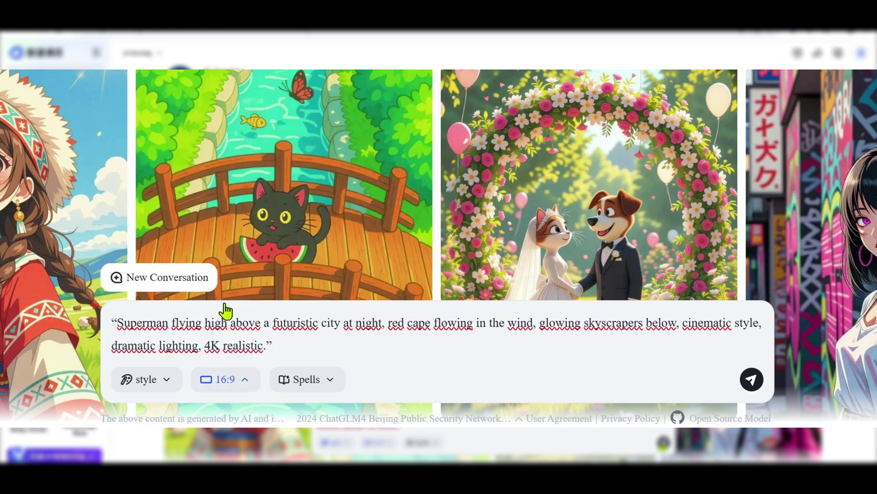
click(163, 382)
click(178, 174)
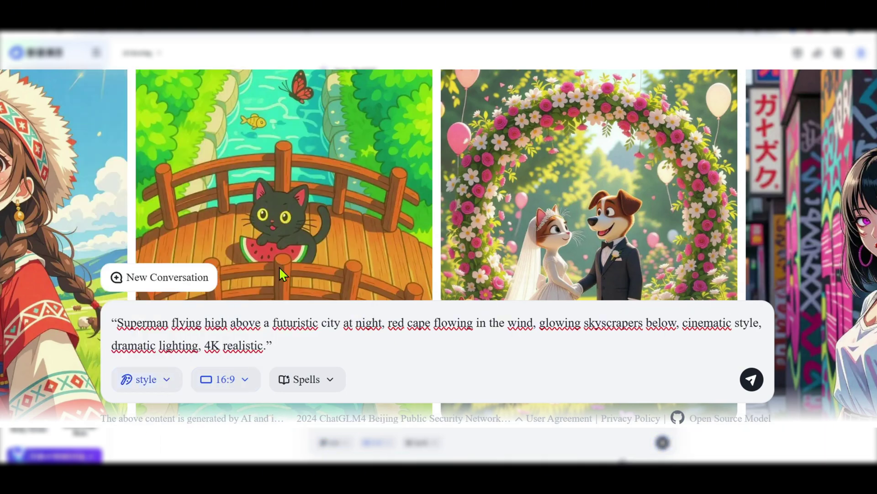
click(749, 382)
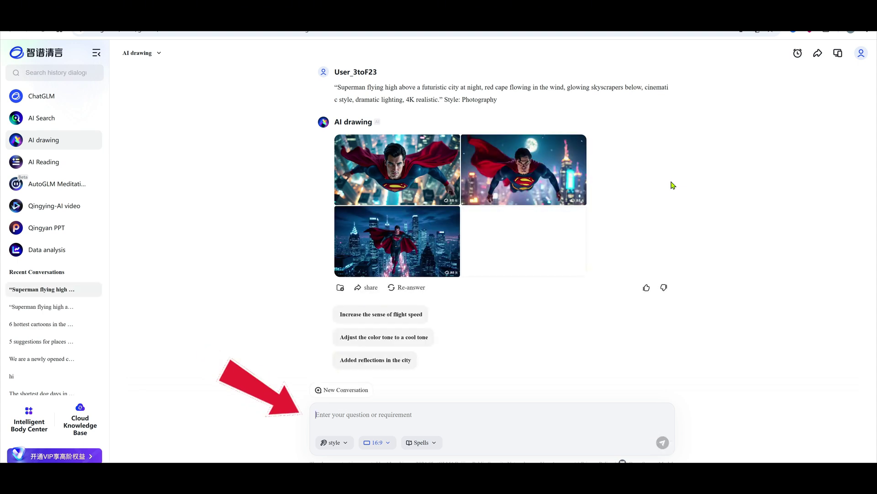
Step: Resubmit the same Superman city prompt with the Ghibli style
text(Superman flying high above a futuristic city at night, red cape flowing in the wind, glowing skyscrapers below, cinematic style, dramatic lighting, 4K realistic.)
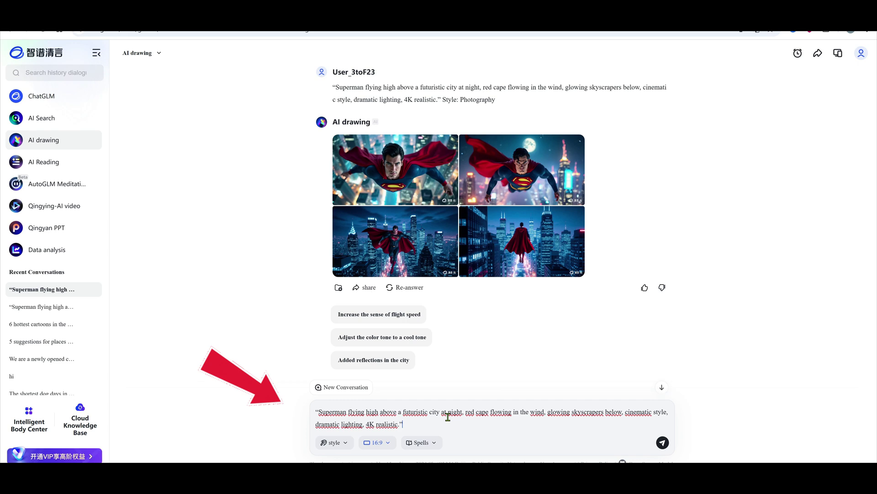
click(381, 442)
click(319, 442)
click(333, 358)
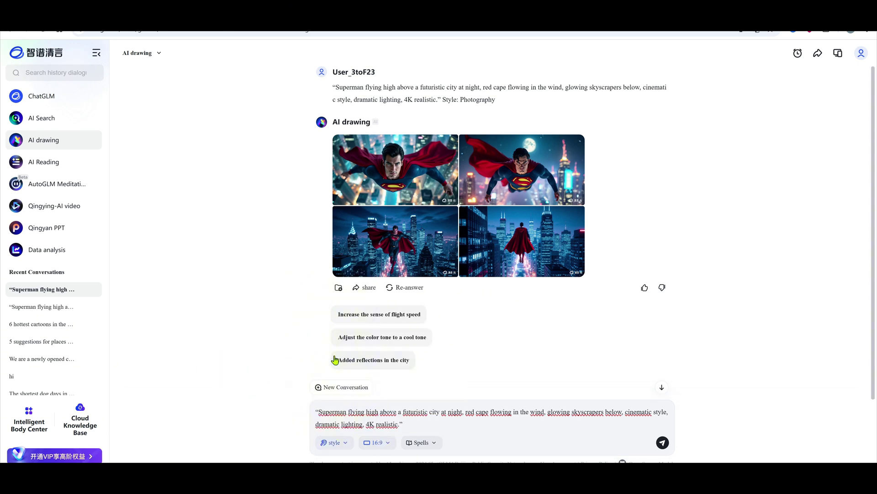
key(Return)
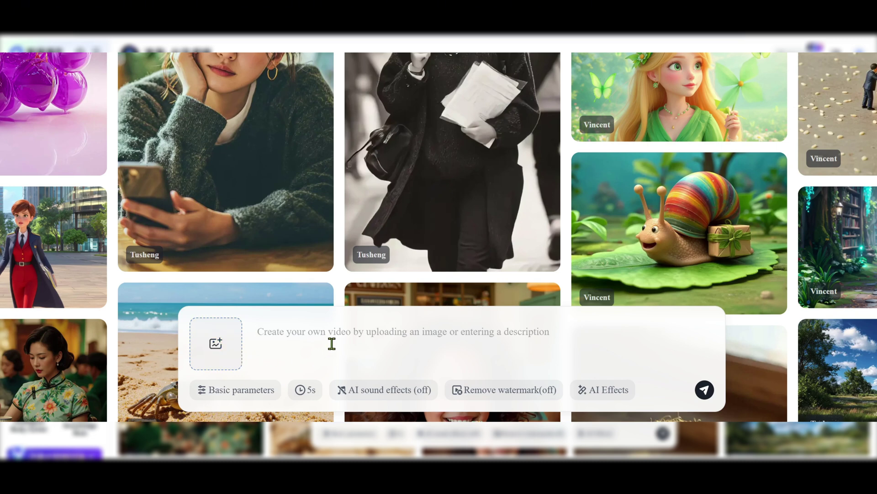
Step: Enter the Superman futuristic-city video prompt and set the video resolution to 1080P
text(A realistic cinematic shot of Superman flying high above a futuristic city at night, glowing lights below, cape waving in the wind, in epic slow motion, 4K)
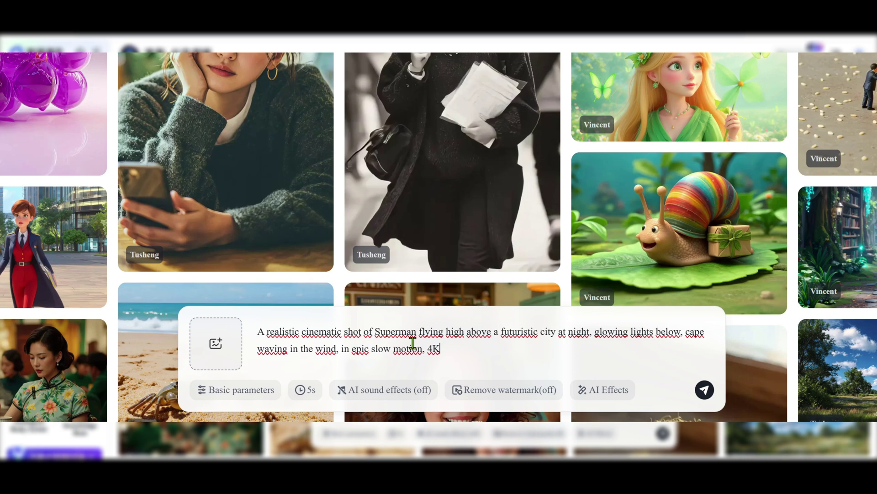
click(239, 393)
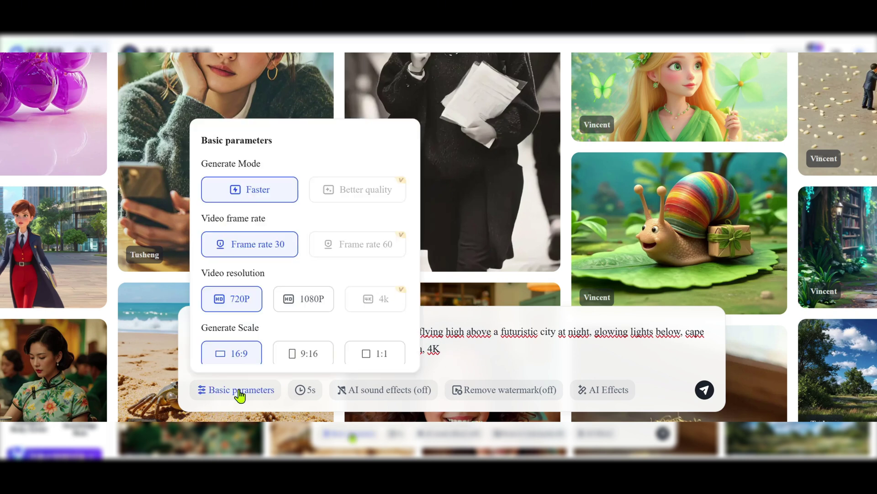
mouse_move(357, 196)
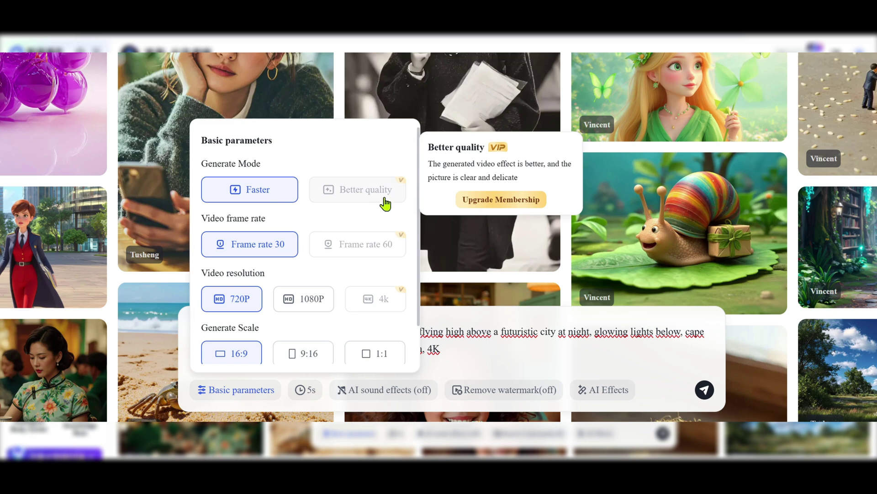
mouse_move(357, 252)
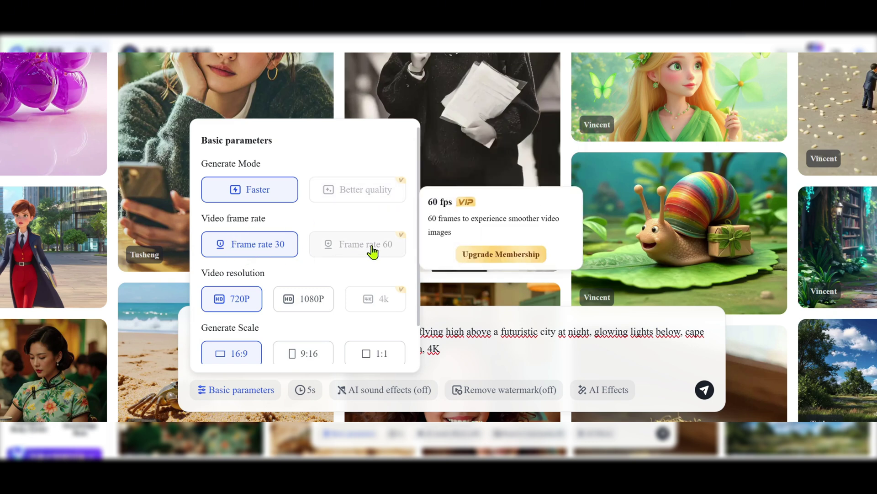
click(305, 303)
mouse_move(382, 299)
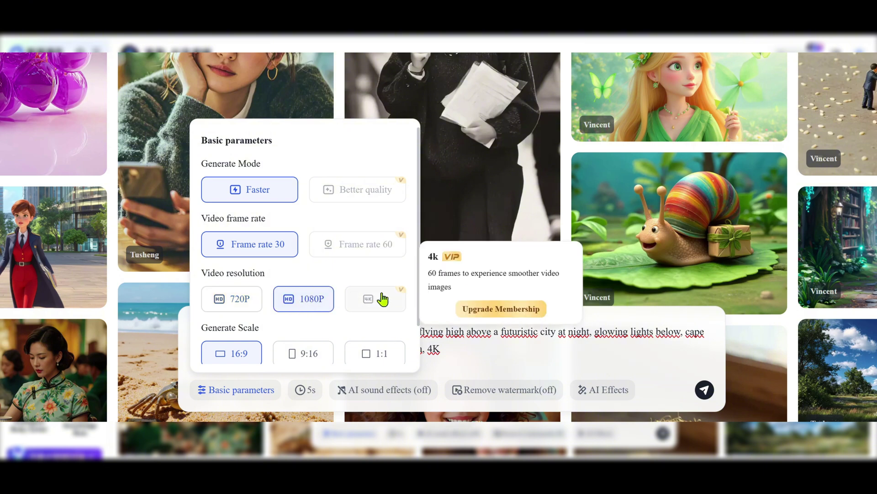
scroll(325, 306, down, 1)
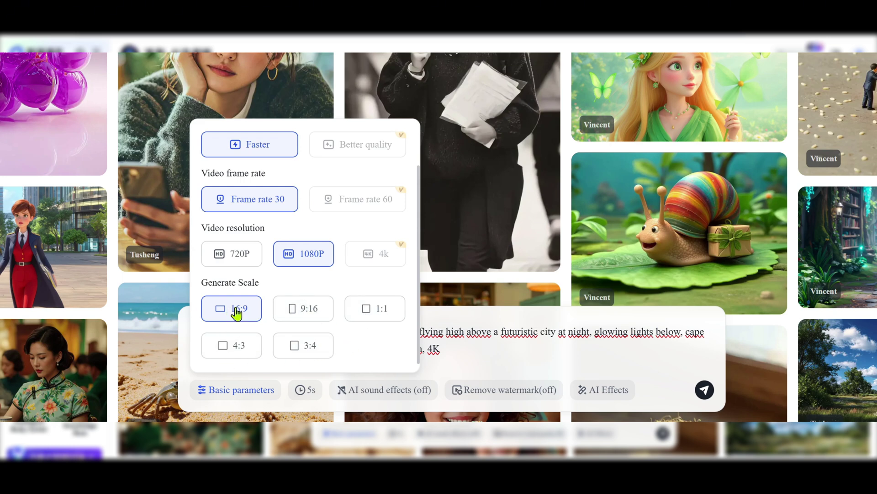
Step: Keep the video length at 5s and AI sound effects turned off
click(459, 355)
click(316, 393)
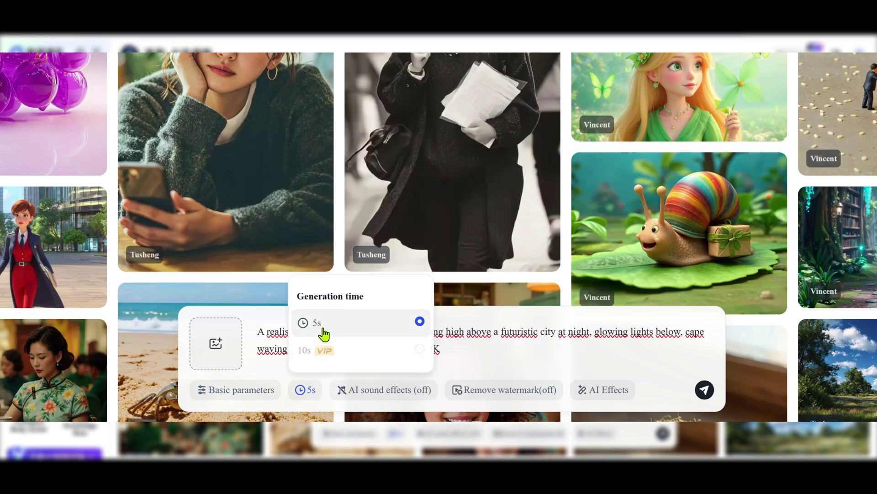
mouse_move(358, 352)
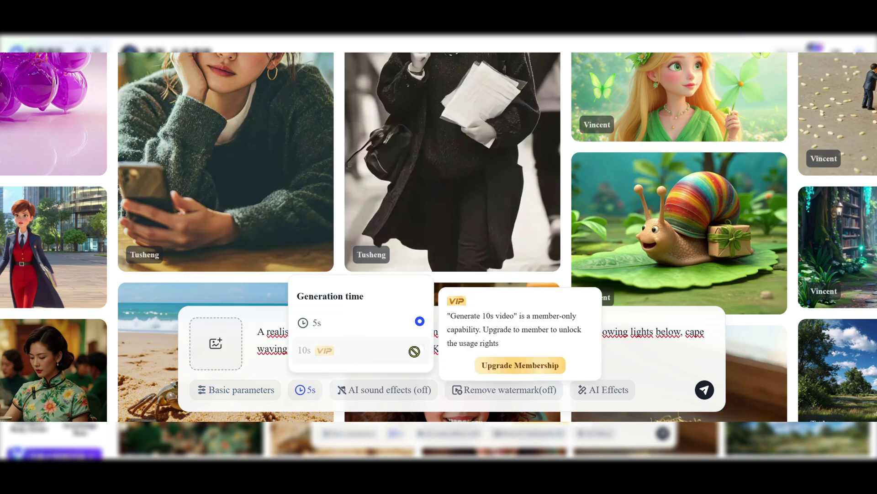
click(403, 393)
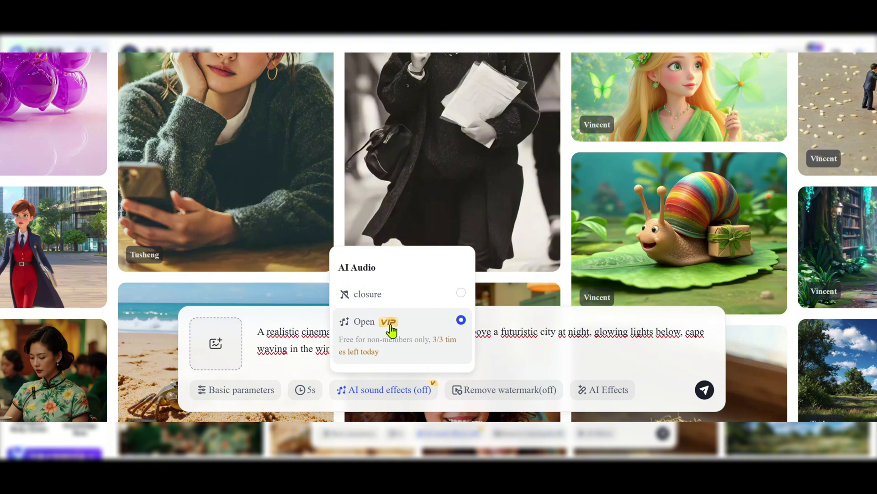
click(394, 300)
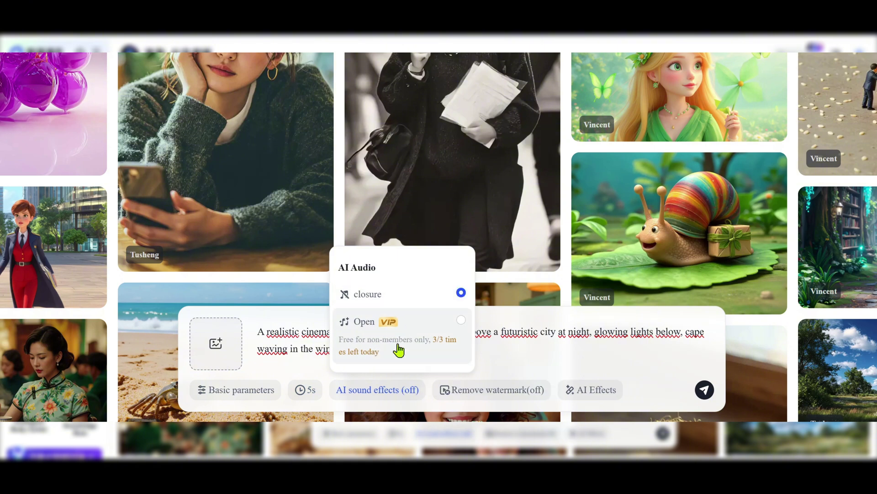
Step: Review the watermark removal and AI effects options, leaving watermark removal off
click(466, 399)
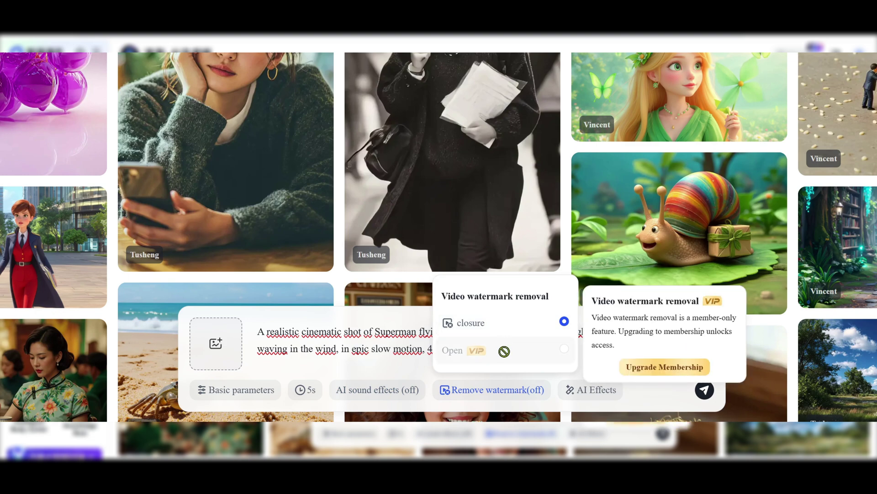
click(597, 396)
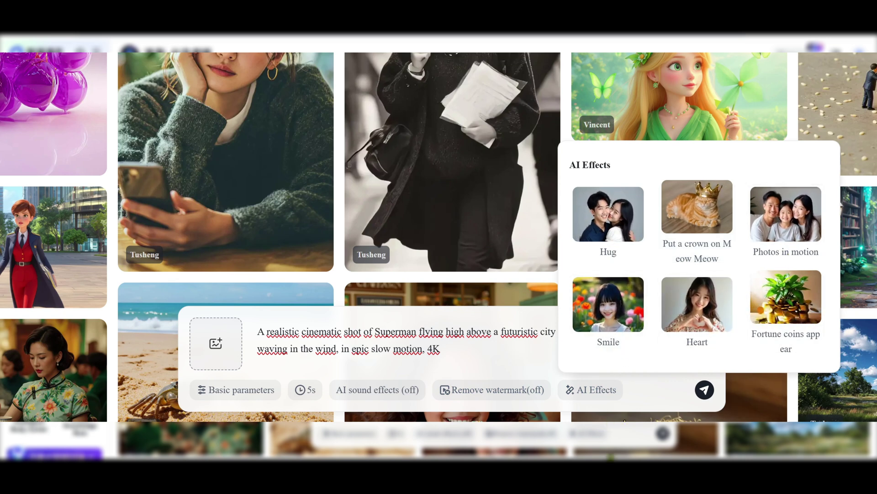
click(644, 384)
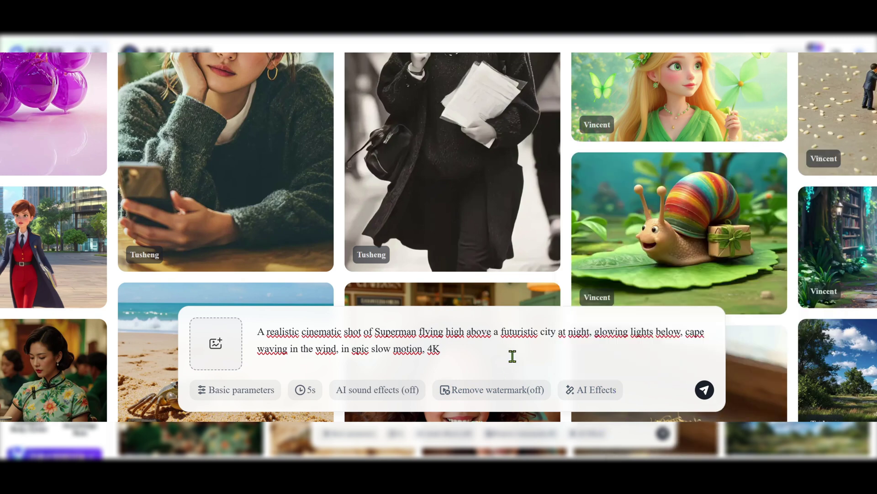
Step: Submit the Superman prompt to generate the 5-second 1080P city-flight video
click(705, 390)
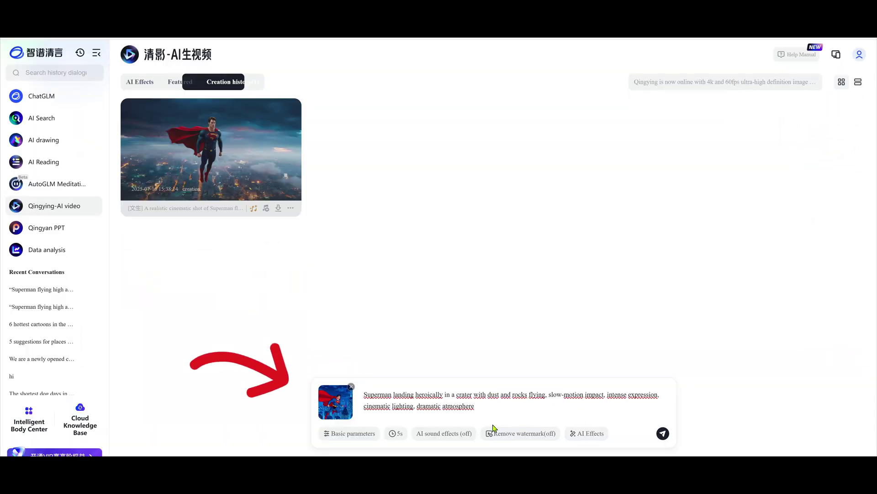
Step: Send the Superman crater-landing image-to-video request to the generation queue
mouse_move(396, 434)
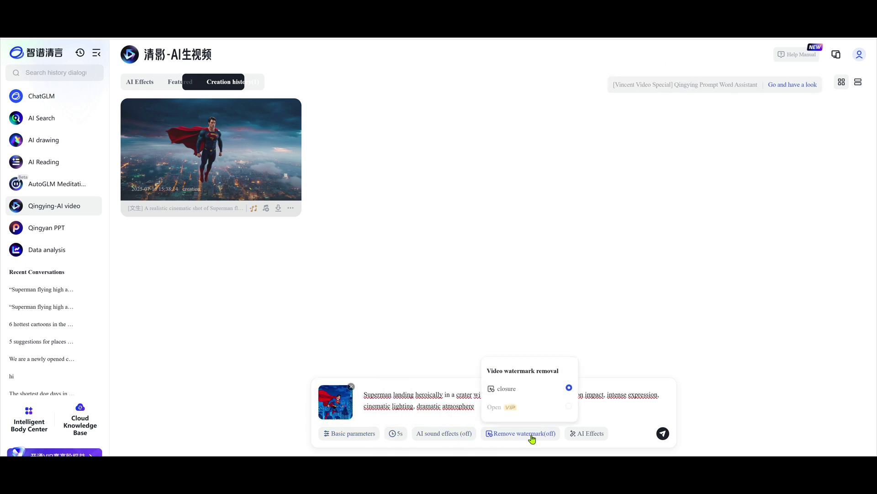
click(663, 433)
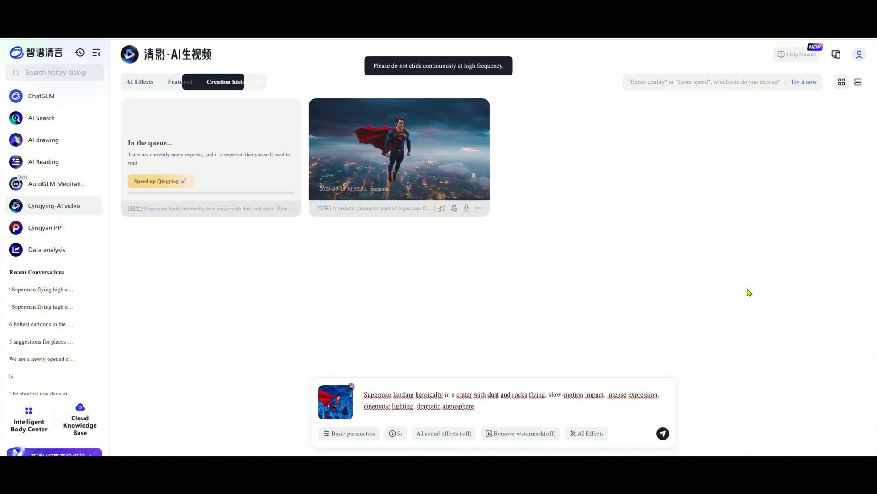